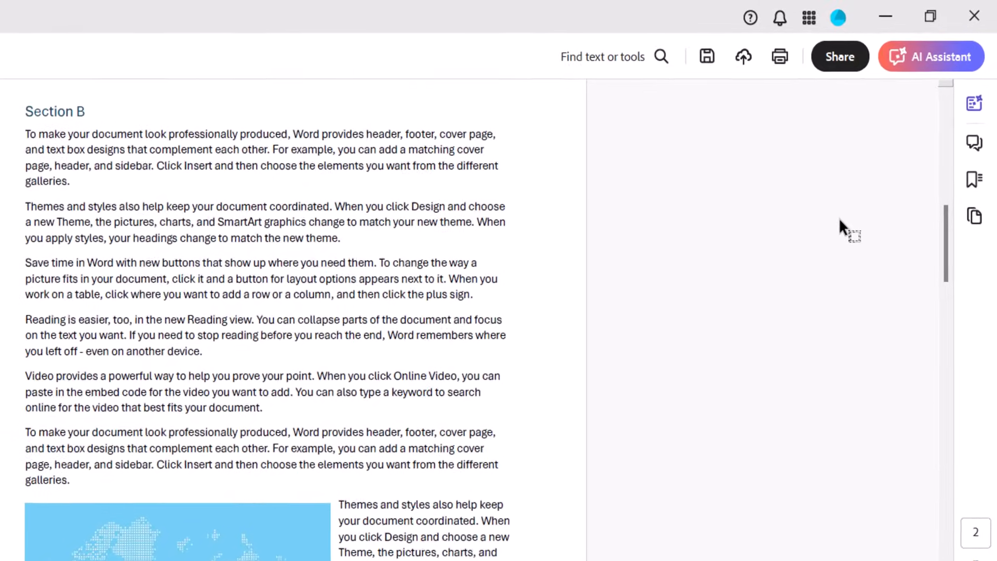
Show the document's bookmarks and add a bookmark named "Chapter 1" at the start of page 1.
left_click(972, 188)
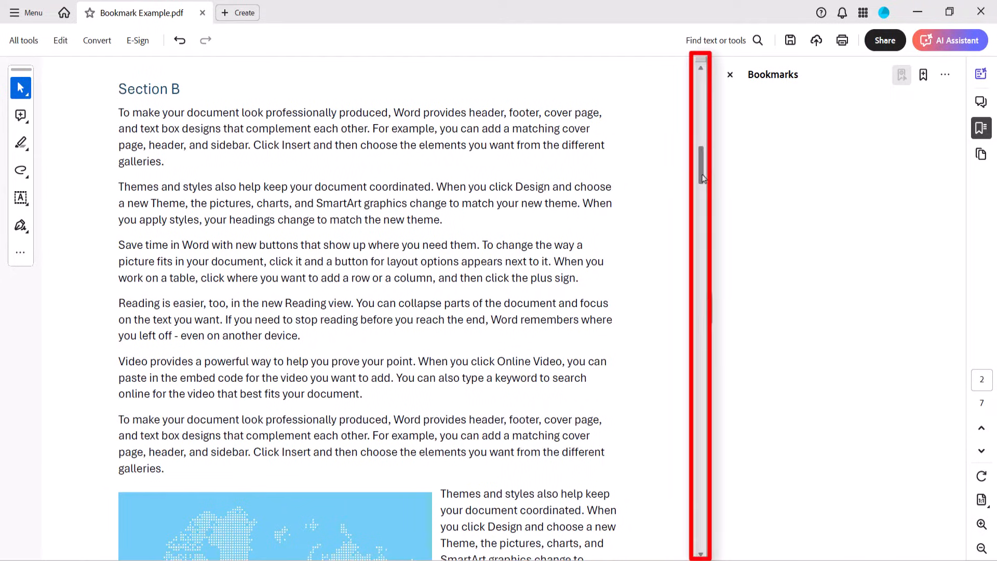
left_click_drag(702, 178, 704, 95)
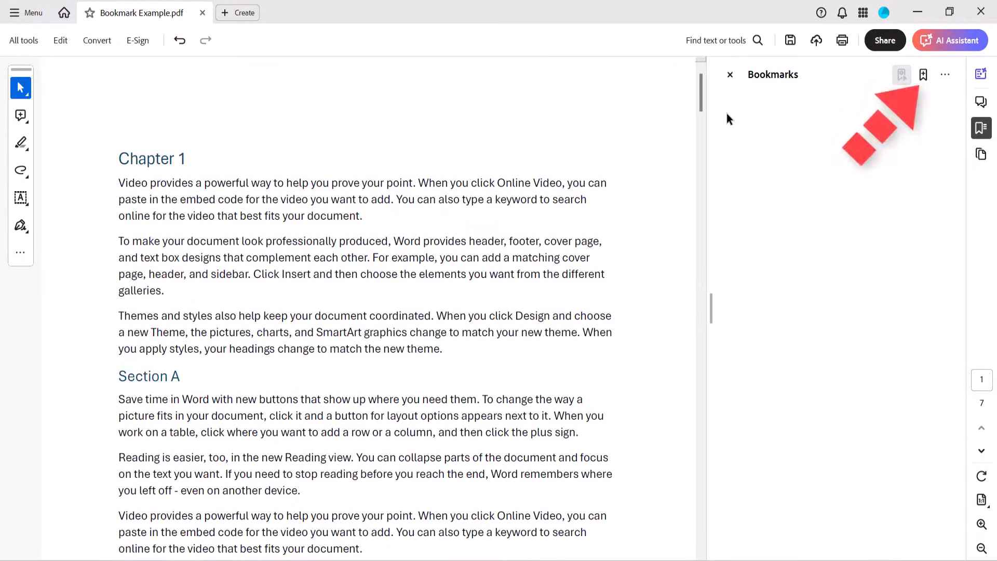
left_click(924, 74)
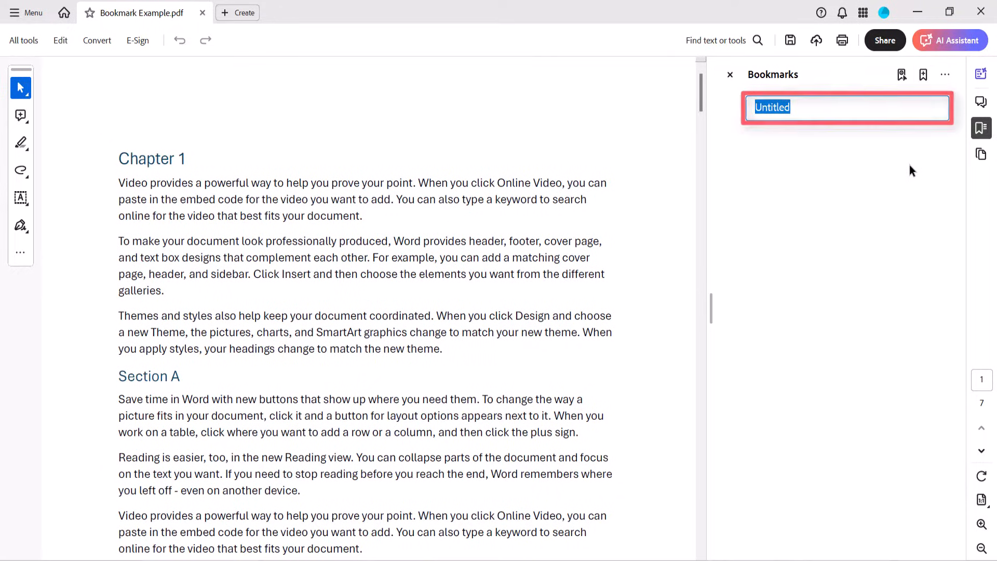
type("Chapter 1")
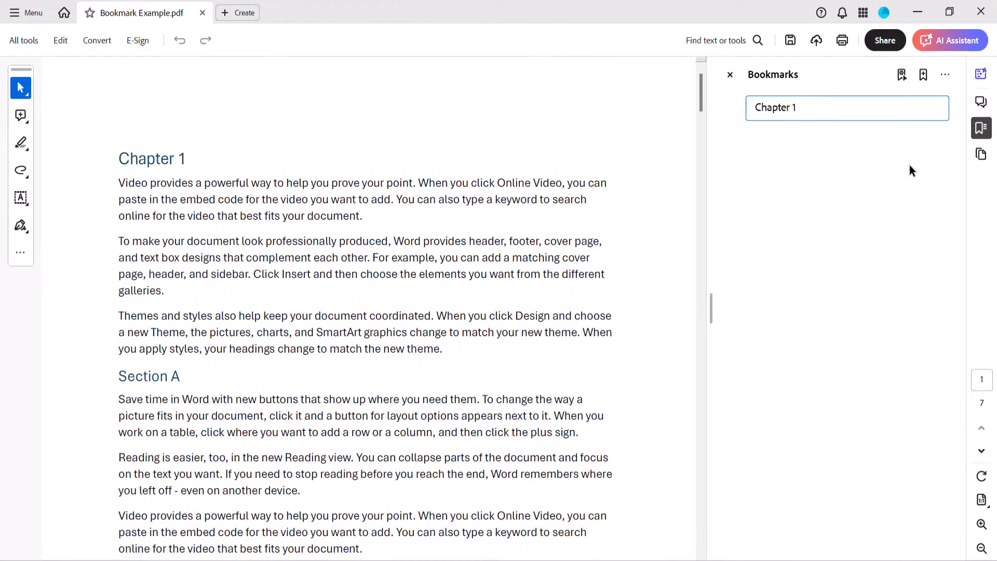
key("Return")
key("Return")
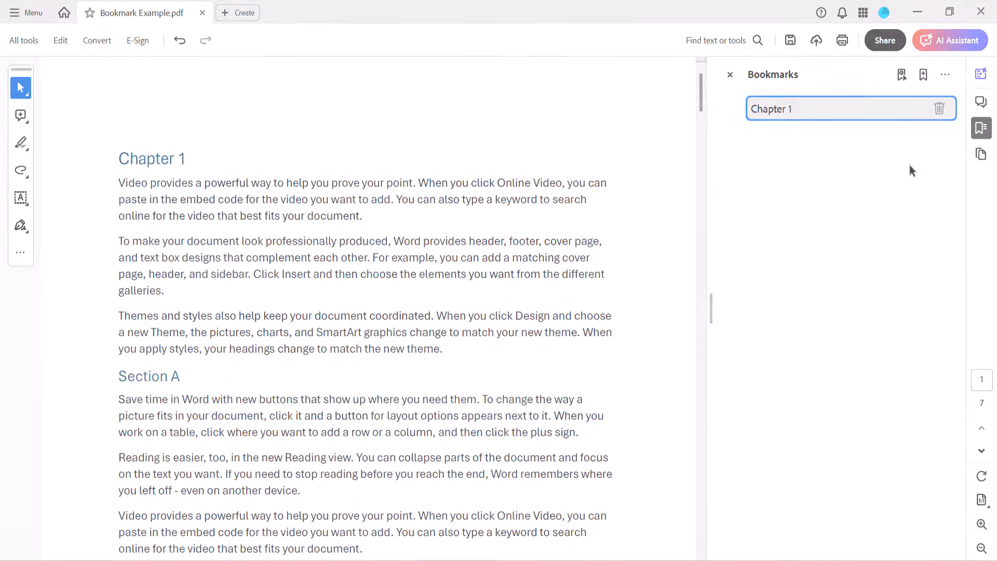
Add a bookmark from the selected "Section A" heading text on page 1, keeping the heading as its name.
scroll(75, 123, "down", 2)
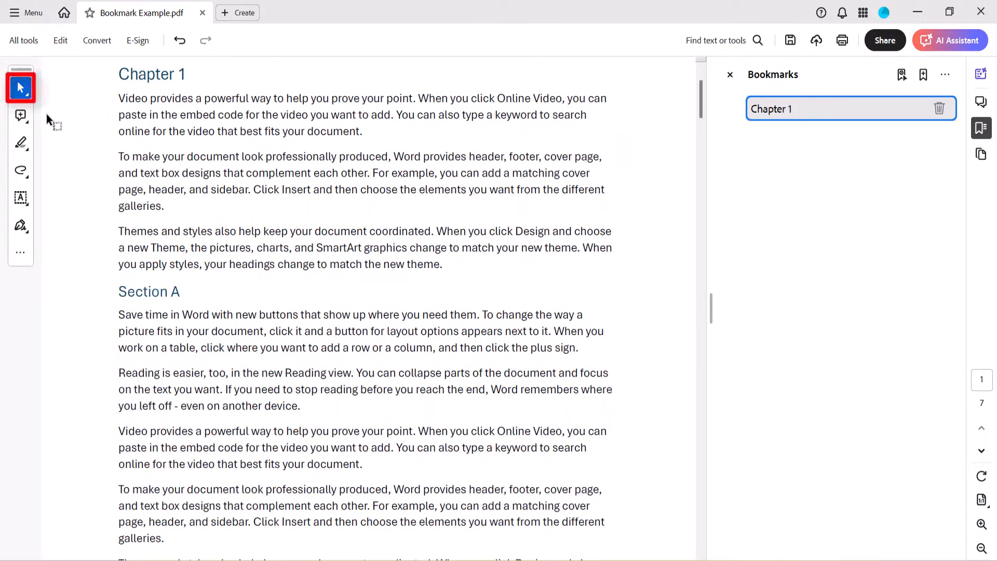
left_click(20, 91)
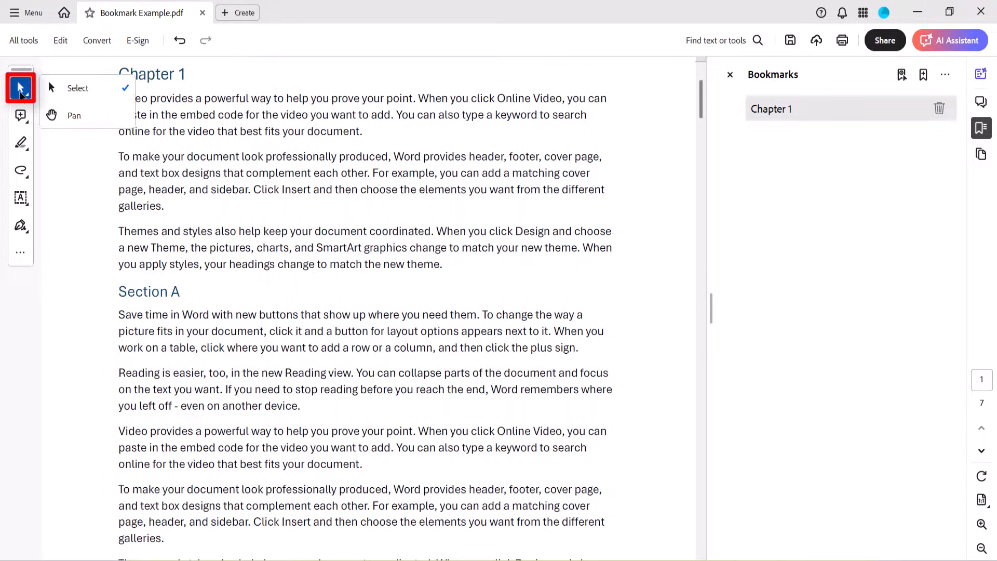
left_click(20, 92)
left_click(21, 92)
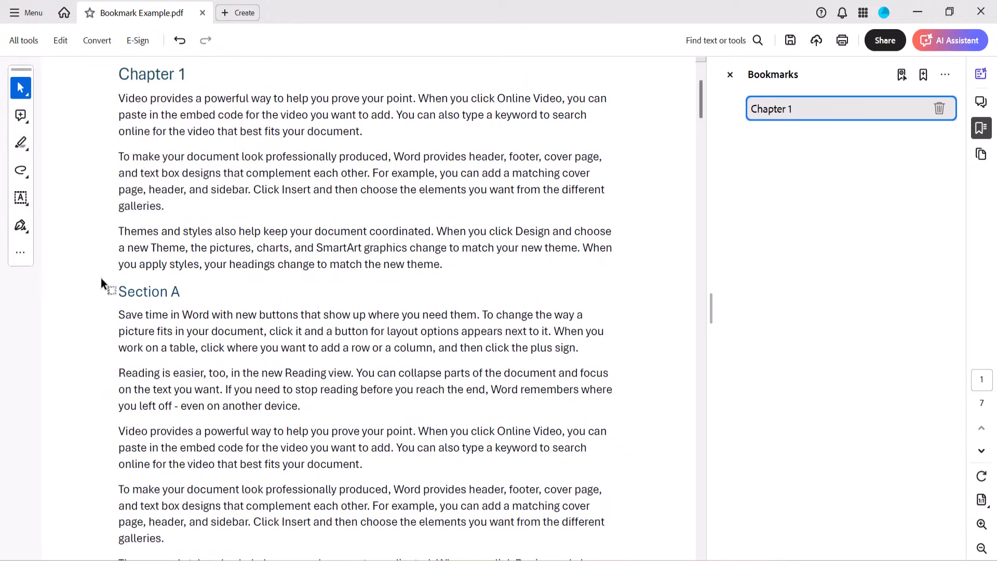
left_click_drag(116, 292, 181, 292)
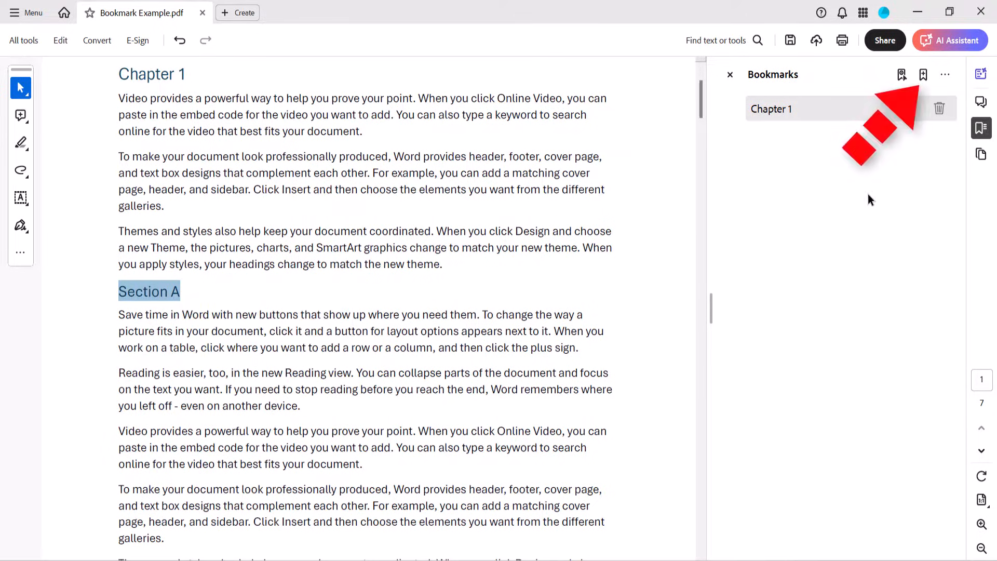
left_click(924, 75)
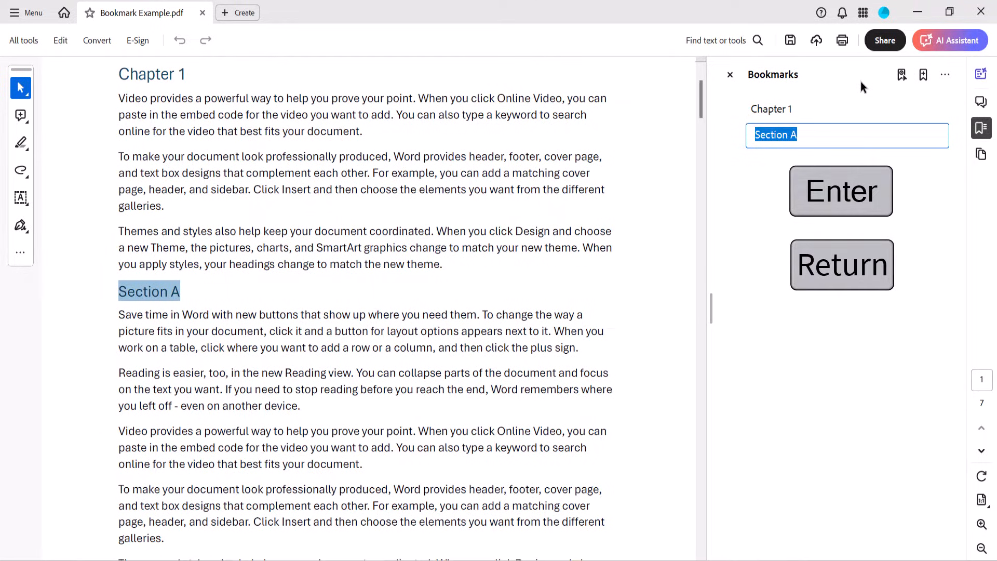
key("Return")
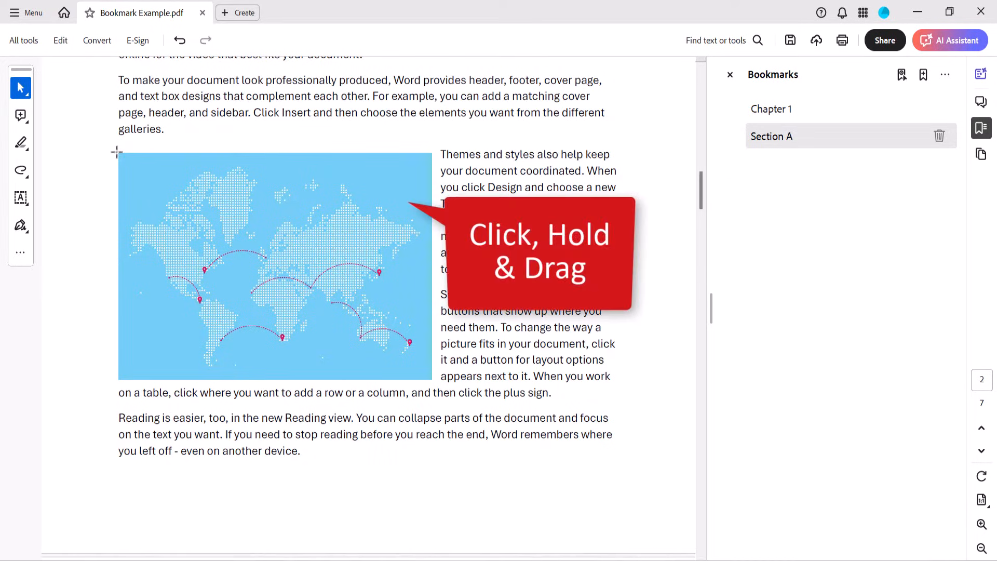
Select the map image on page 2 and add a bookmark for it named "World Map".
left_click_drag(118, 153, 434, 381)
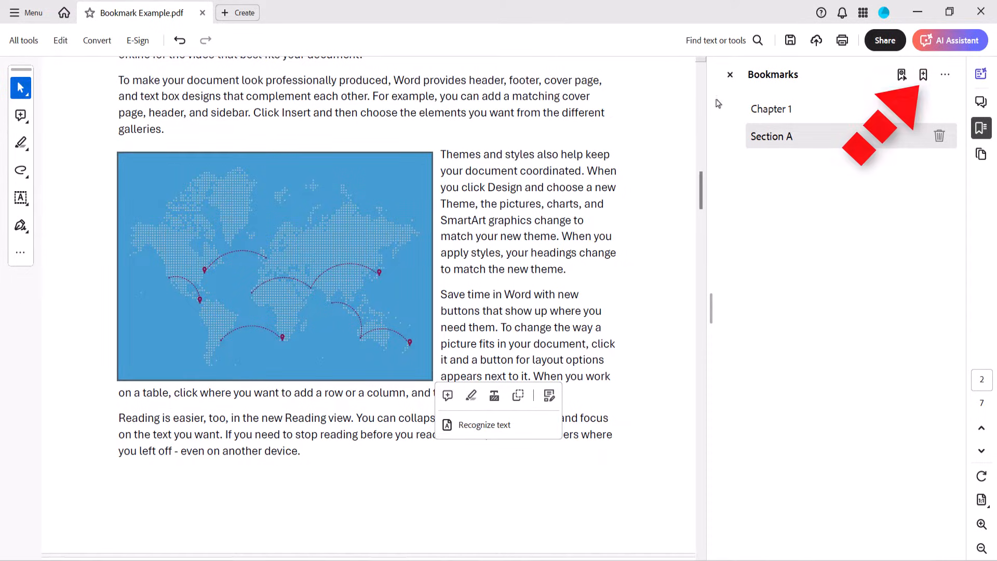
left_click(923, 74)
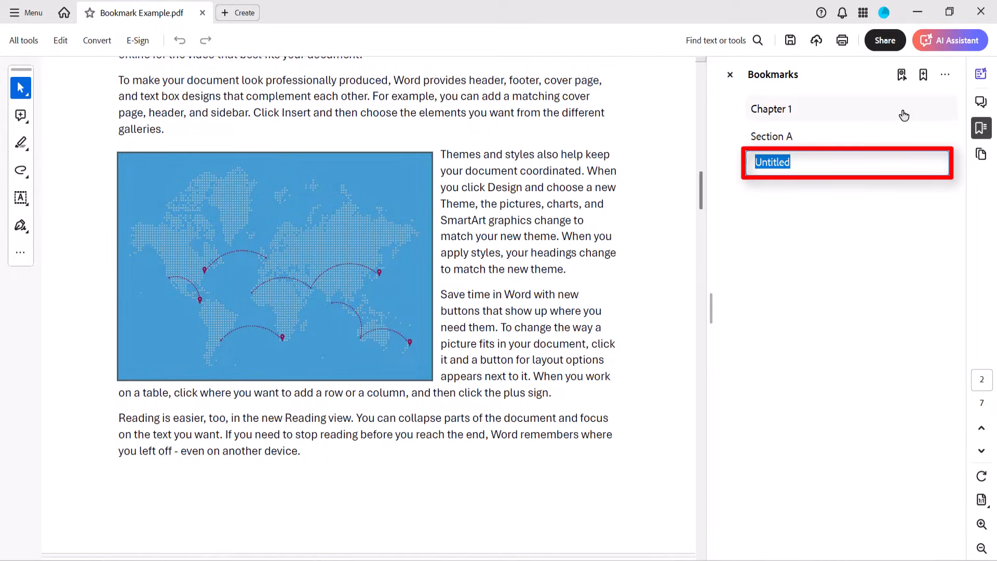
type("World Map")
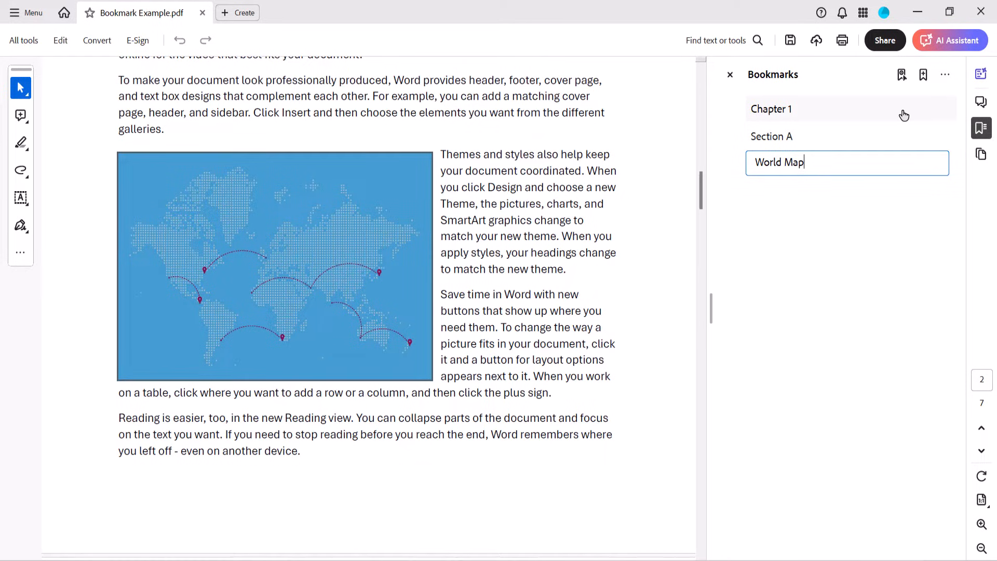
key("Return")
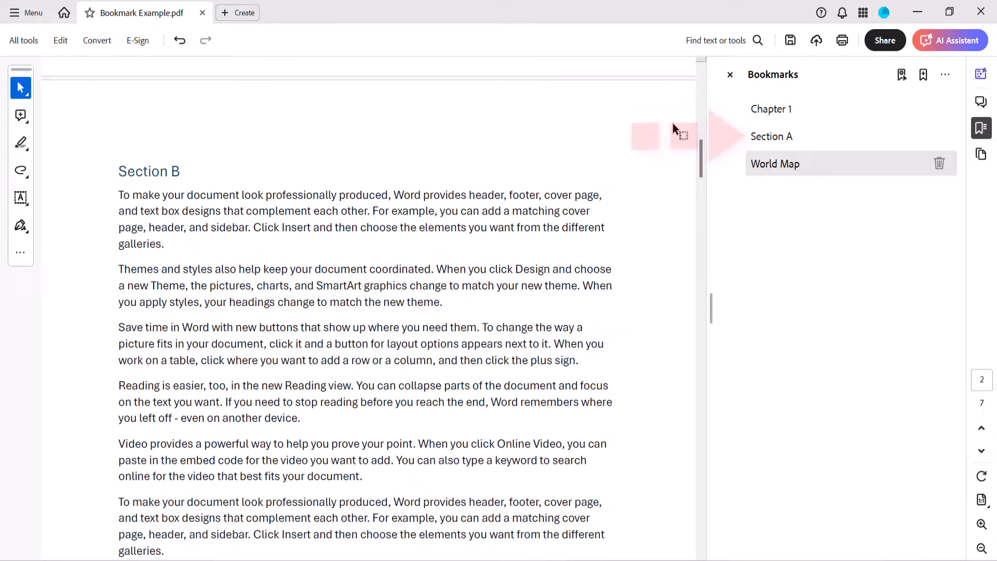
Add a bookmark from the "Section B" heading on page 2, placed directly after the Section A bookmark.
left_click(749, 137)
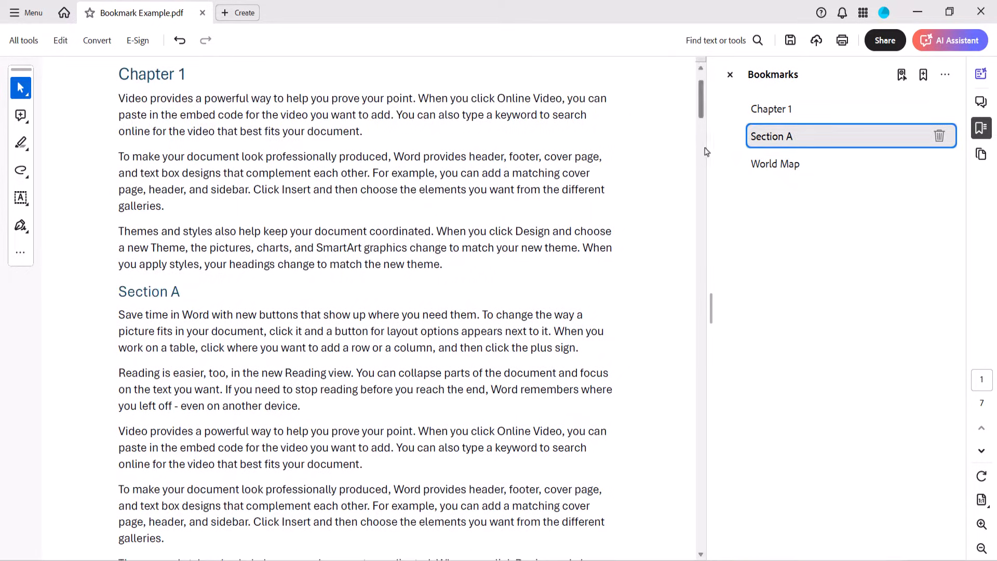
left_click_drag(701, 113, 701, 161)
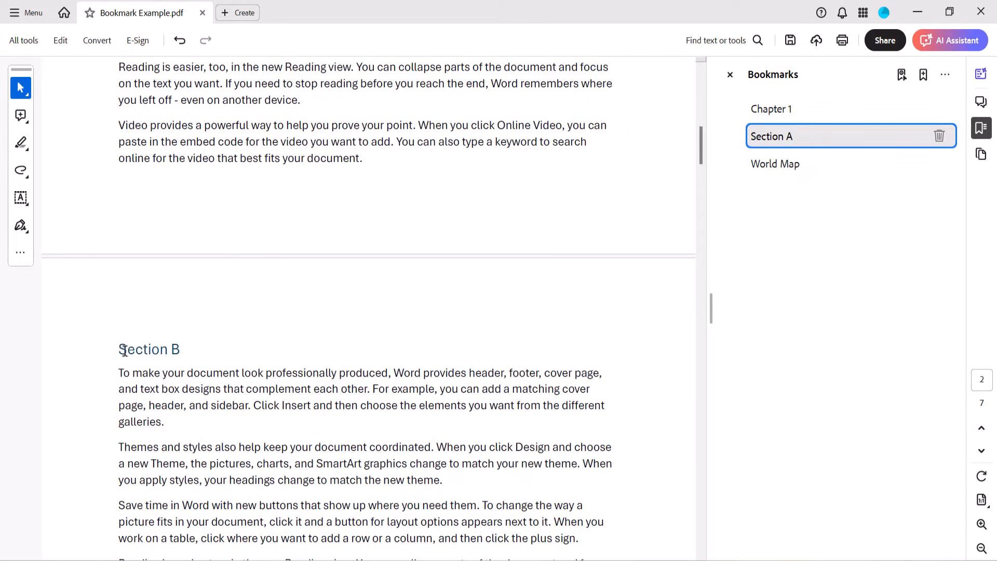
left_click_drag(122, 350, 176, 347)
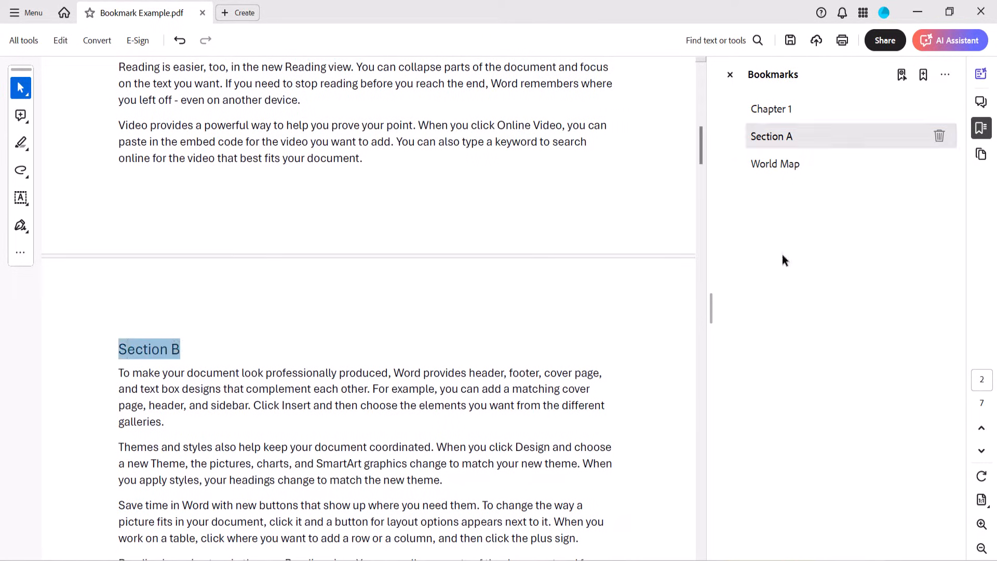
left_click(923, 75)
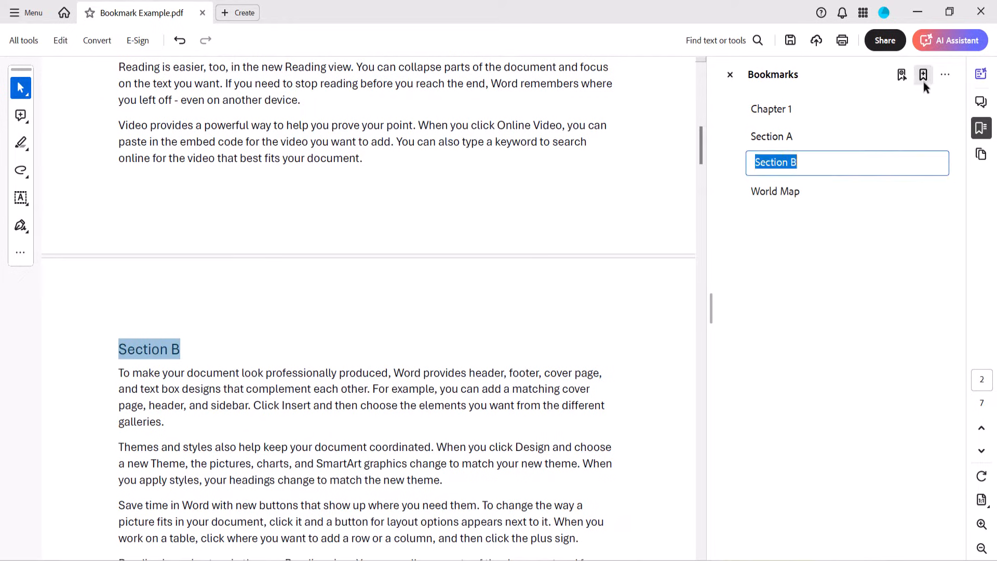
key("Return")
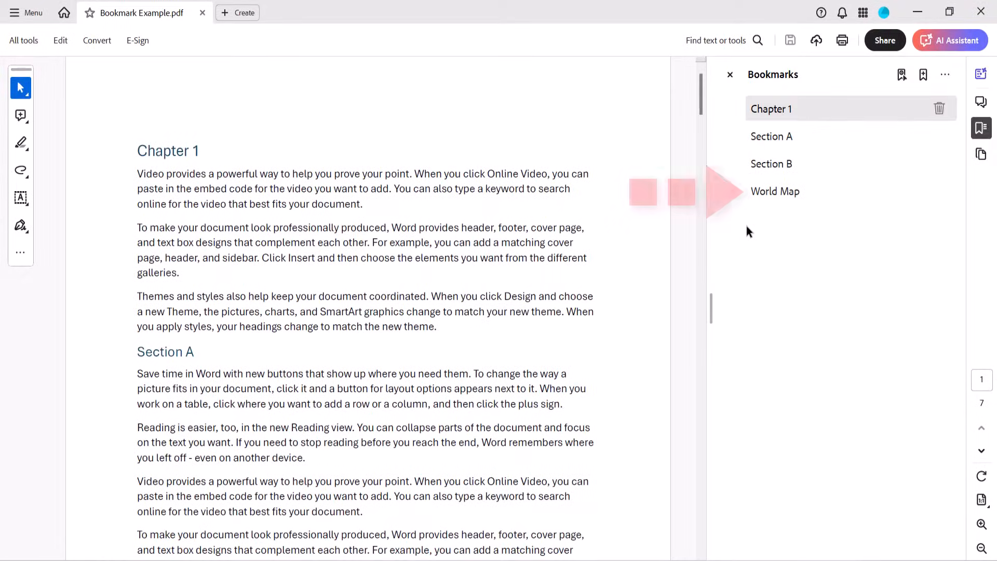
Rename the World Map bookmark to "Travel Map".
left_click(763, 193)
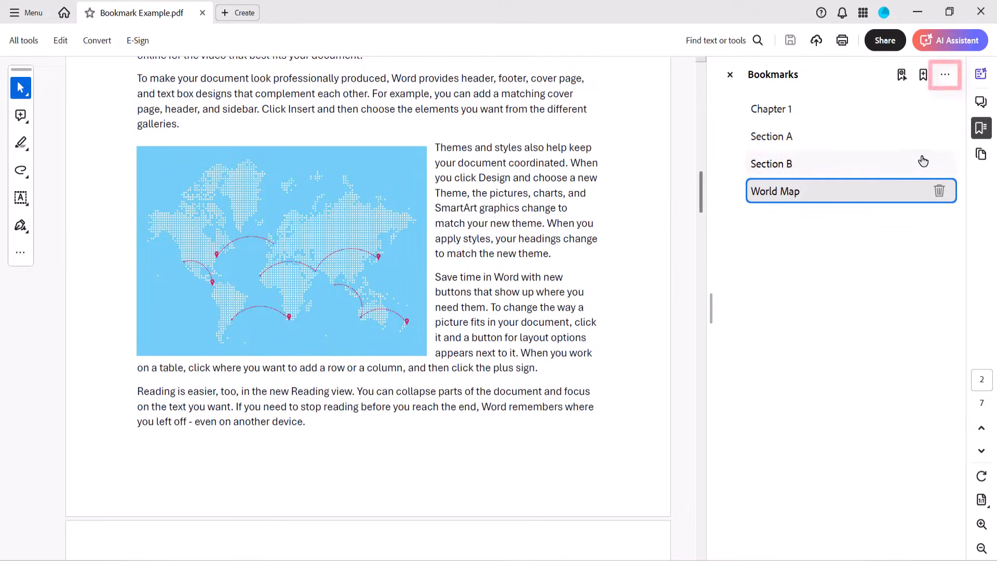
left_click(953, 79)
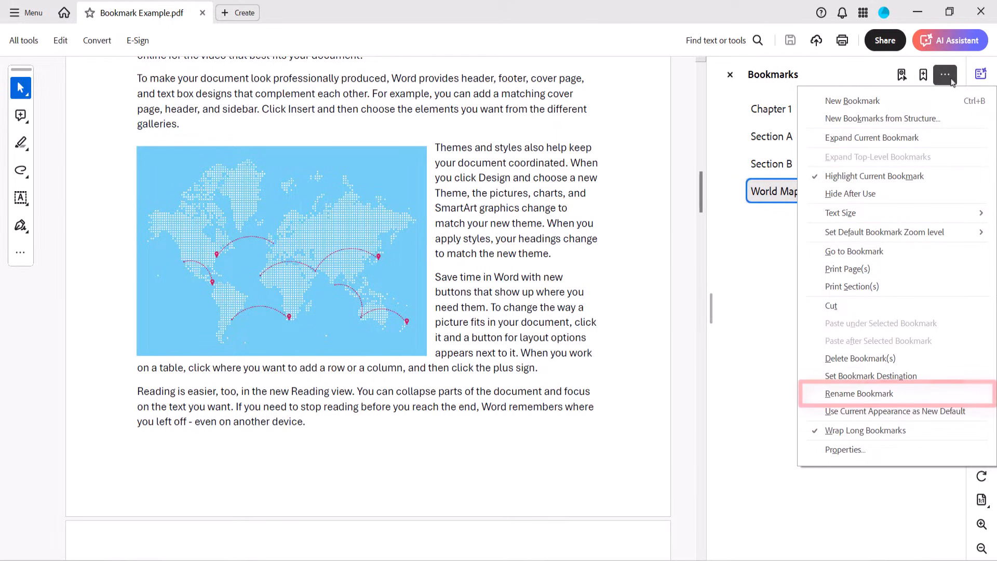
left_click(909, 394)
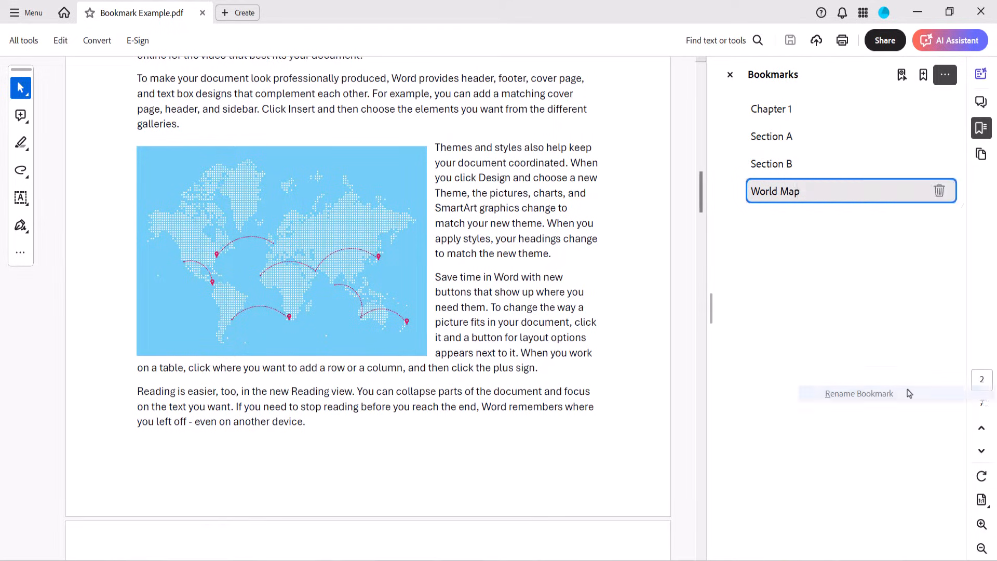
type("T")
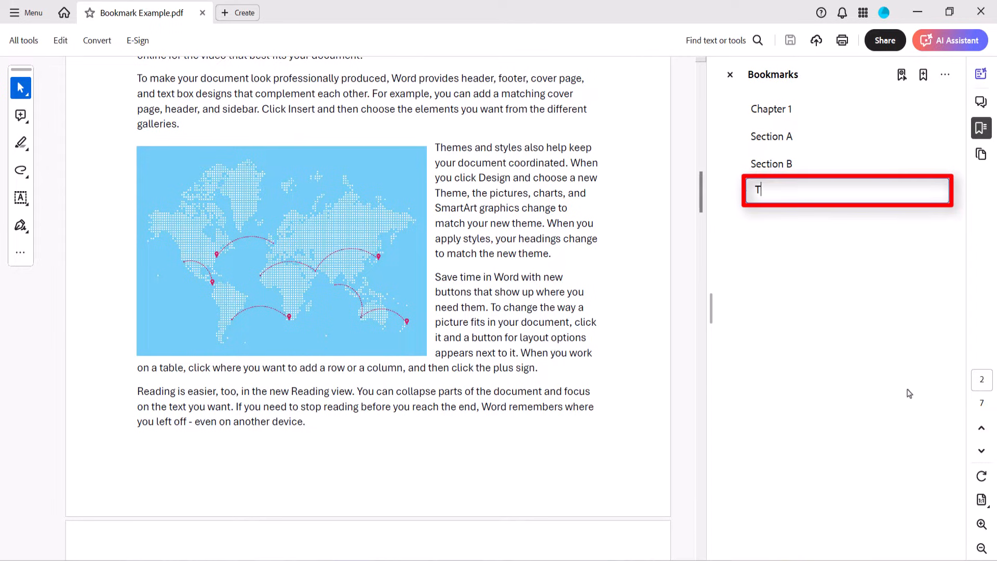
type("ravel Map")
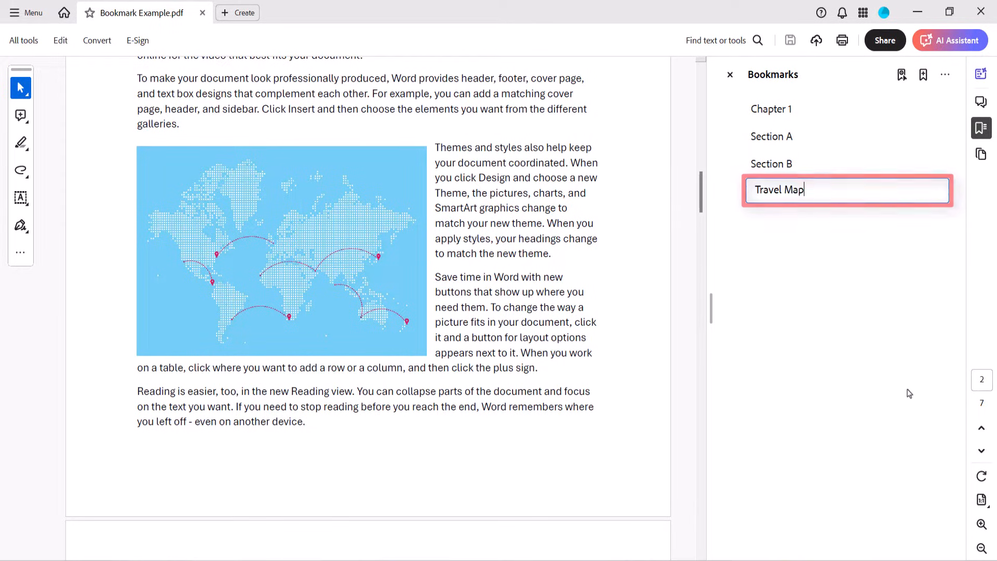
key("Return")
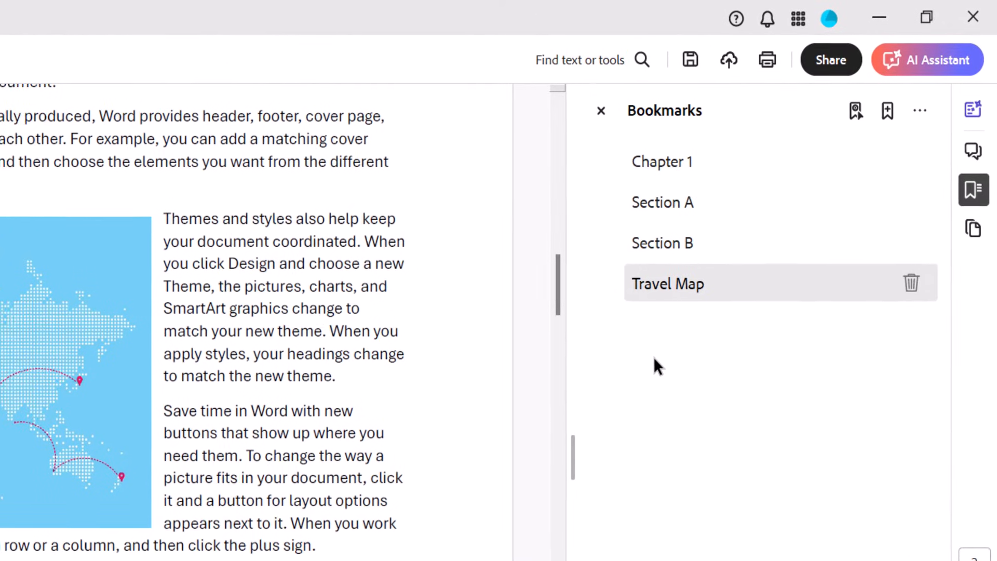
Nest the Travel Map bookmark under Section A, and move it from there to below Section B.
left_click(648, 288)
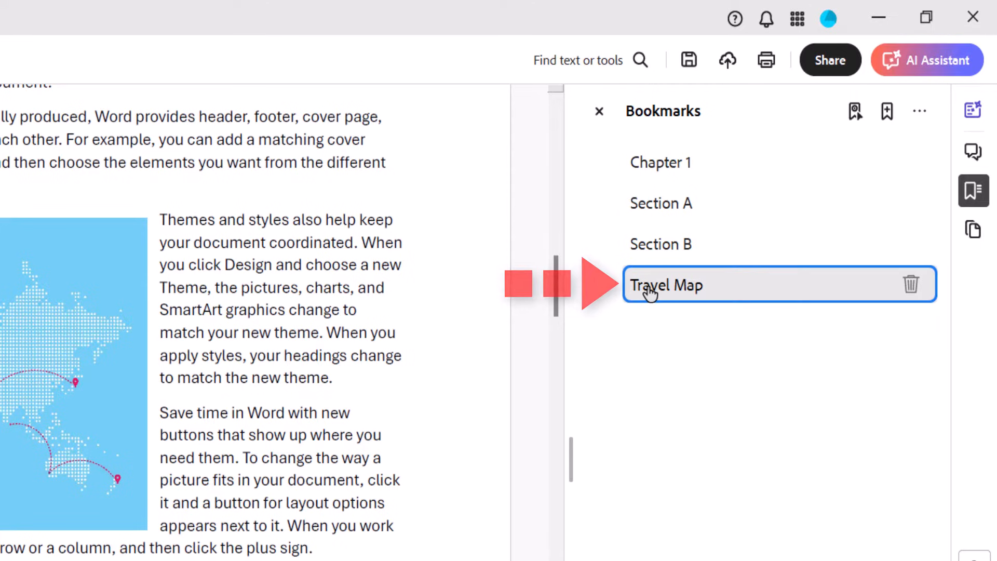
left_click_drag(650, 293, 768, 212)
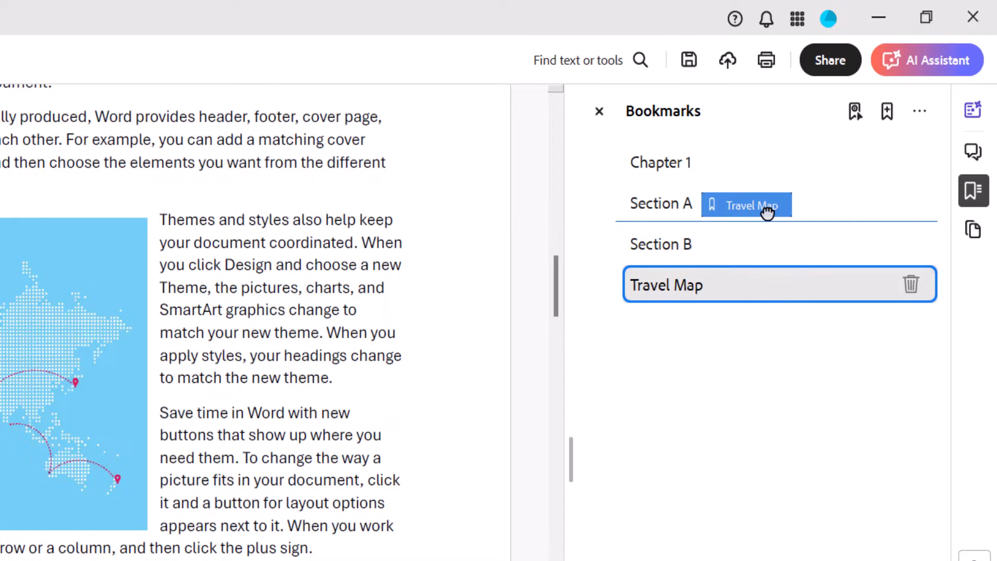
left_click_drag(767, 212, 768, 213)
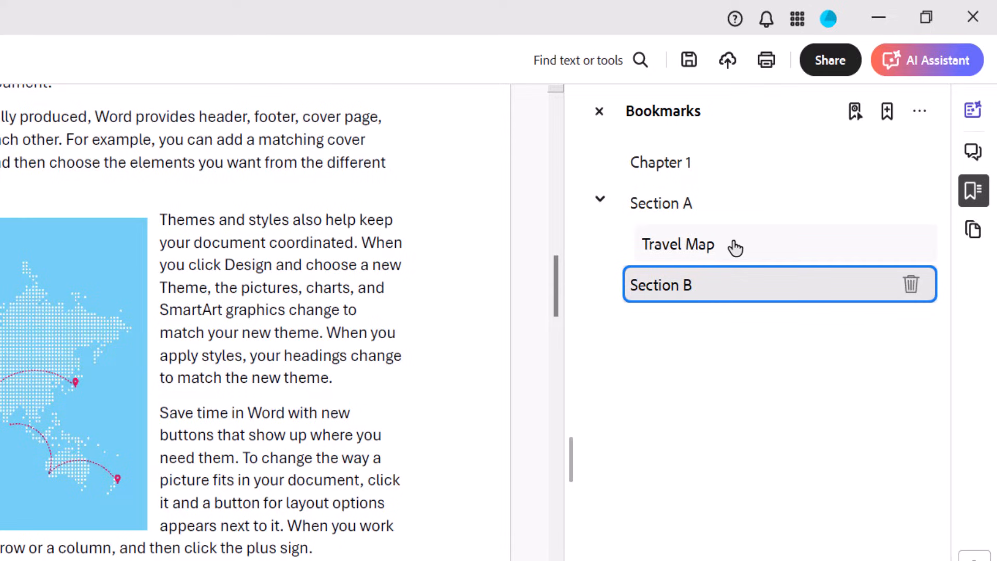
left_click(736, 248)
left_click_drag(736, 248, 709, 313)
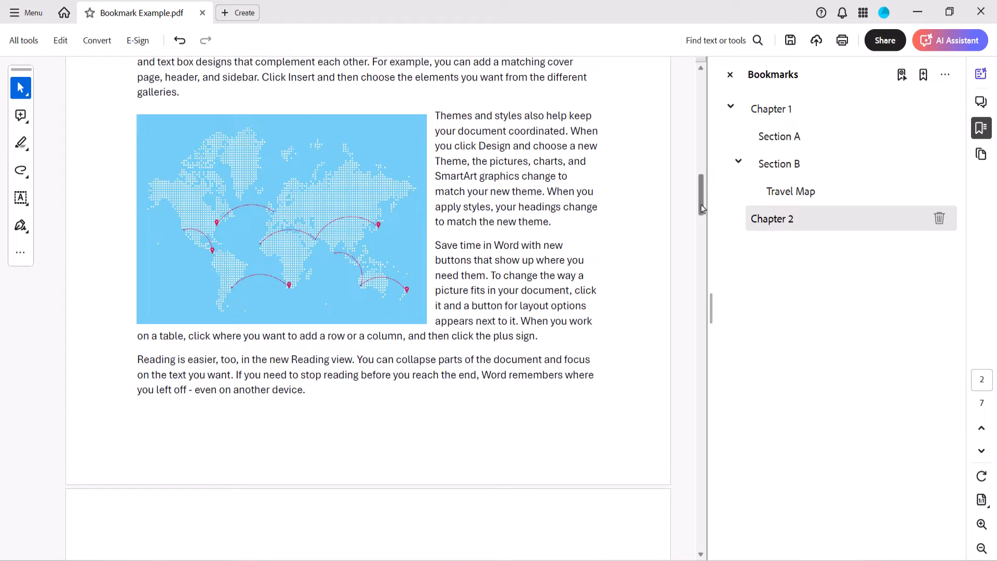
Set the Chapter 2 bookmark's destination to the page 3 view starting at the Chapter 2 heading.
left_click_drag(701, 207, 722, 251)
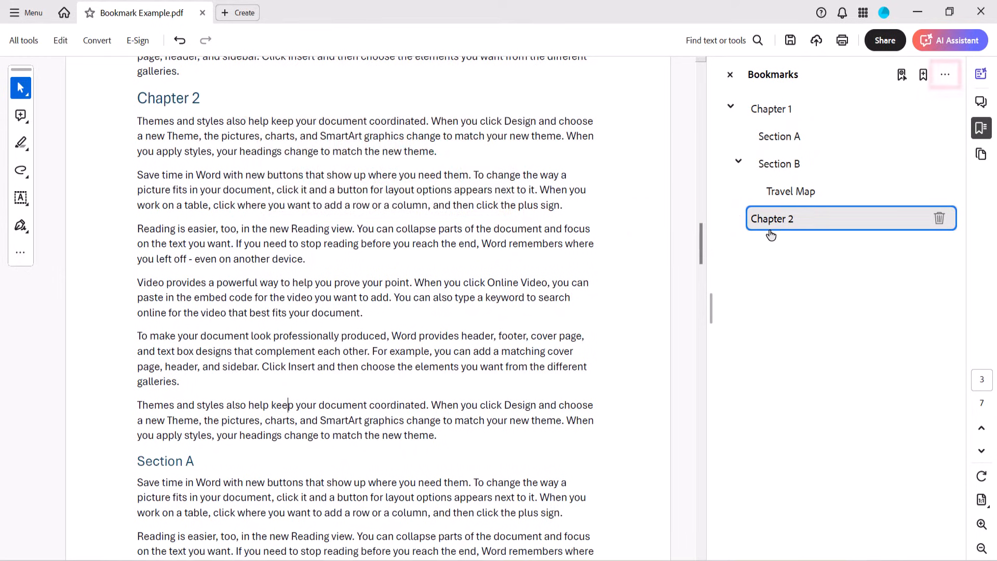
left_click(948, 77)
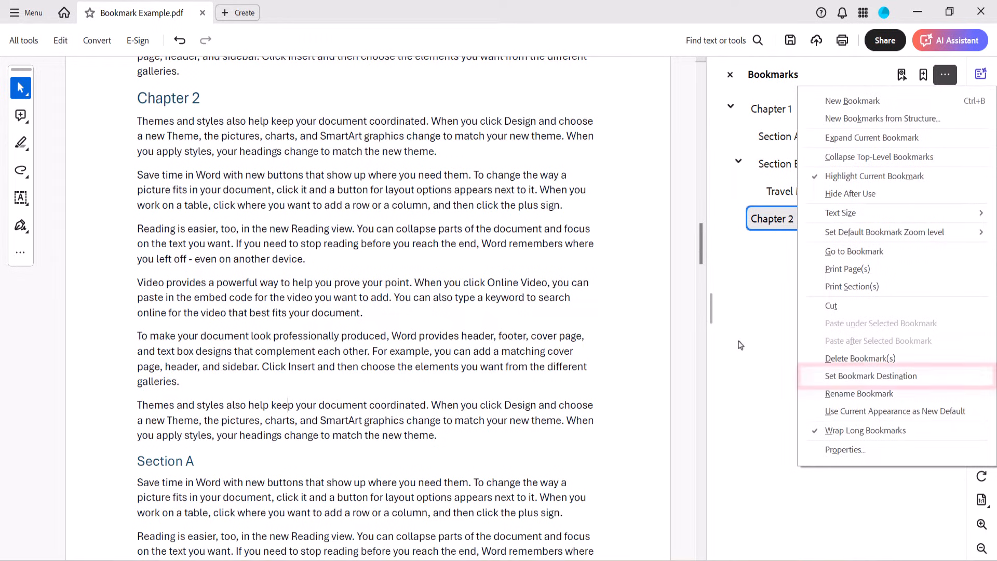
left_click(830, 379)
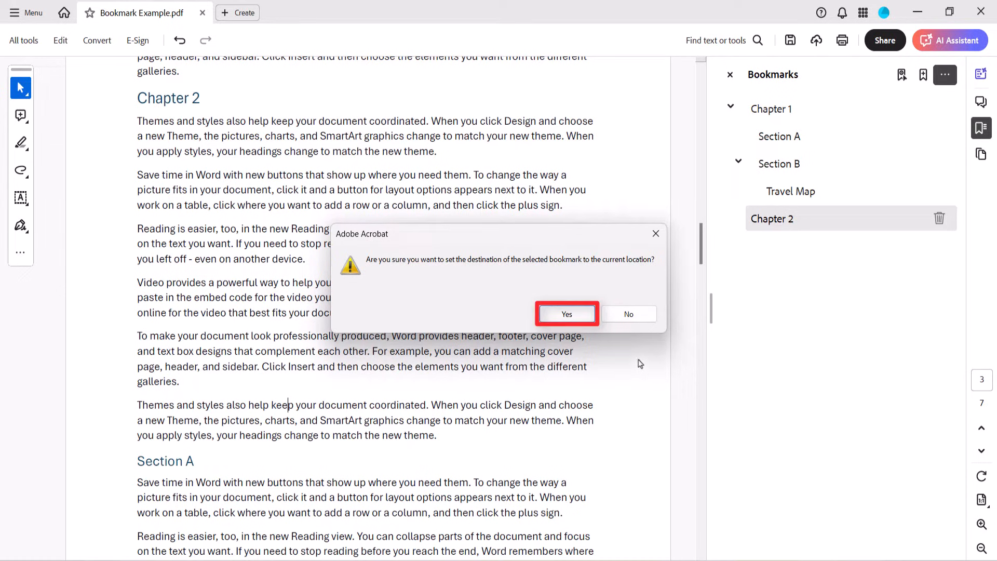
left_click(577, 321)
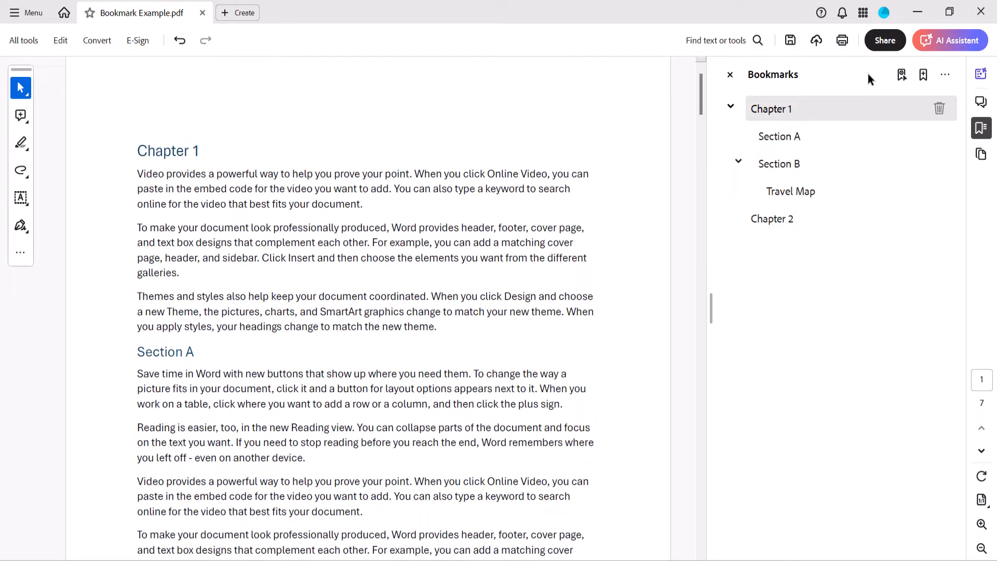
Set the text size of the bookmark list to Medium.
left_click(946, 75)
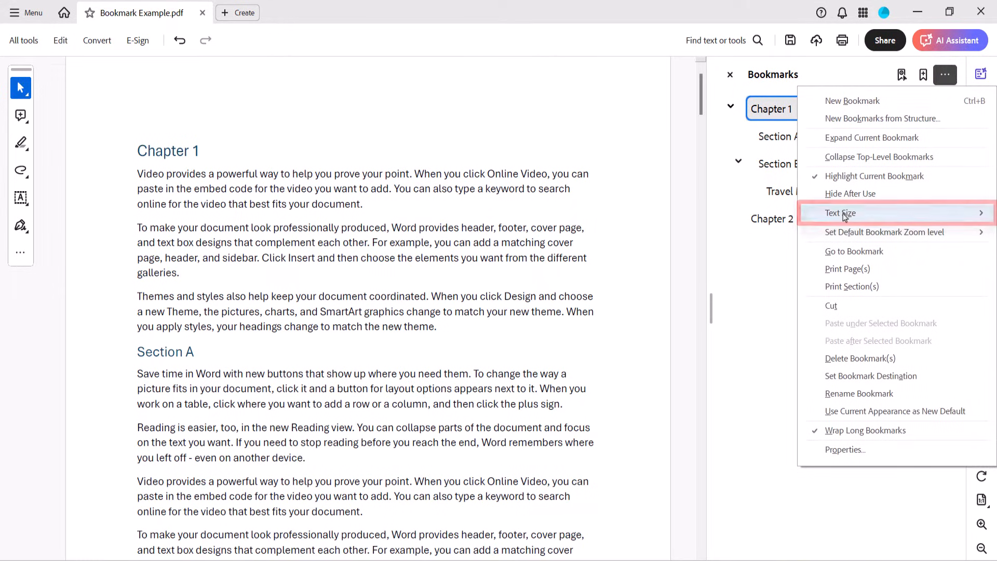
mouse_move(844, 214)
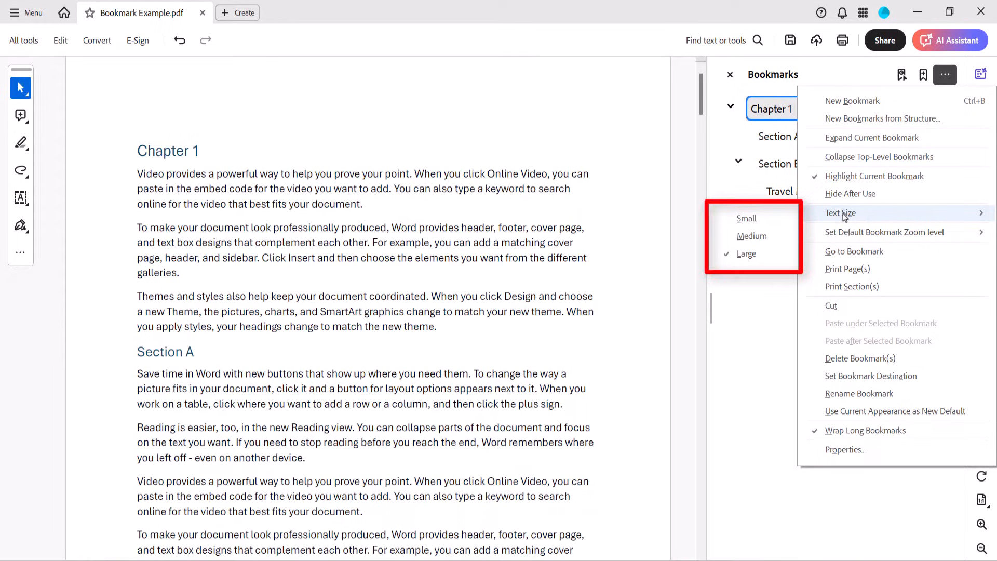
left_click(772, 237)
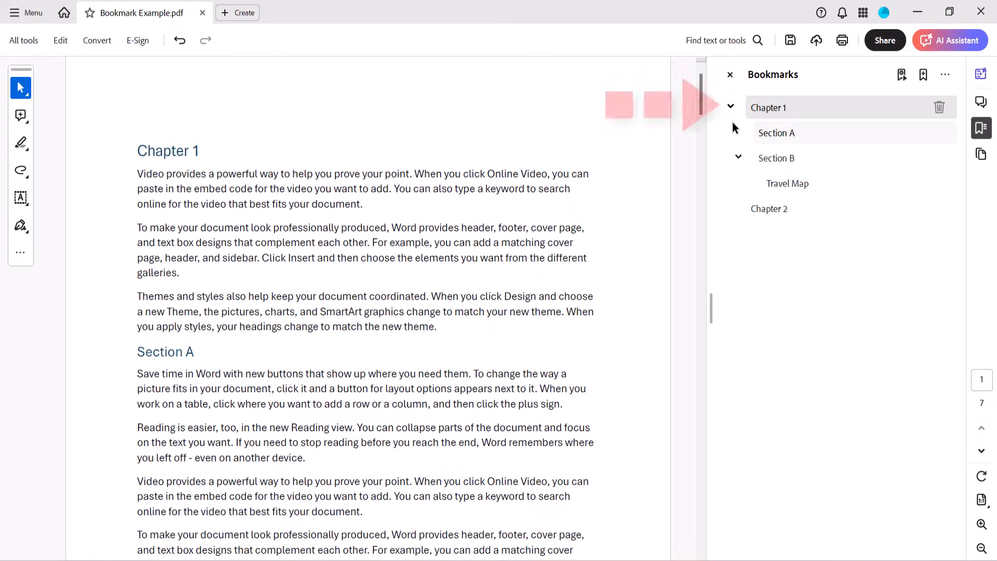
Format all bookmarks together with the Bold & Italic style and the dark orange-brown colour.
left_click(750, 112)
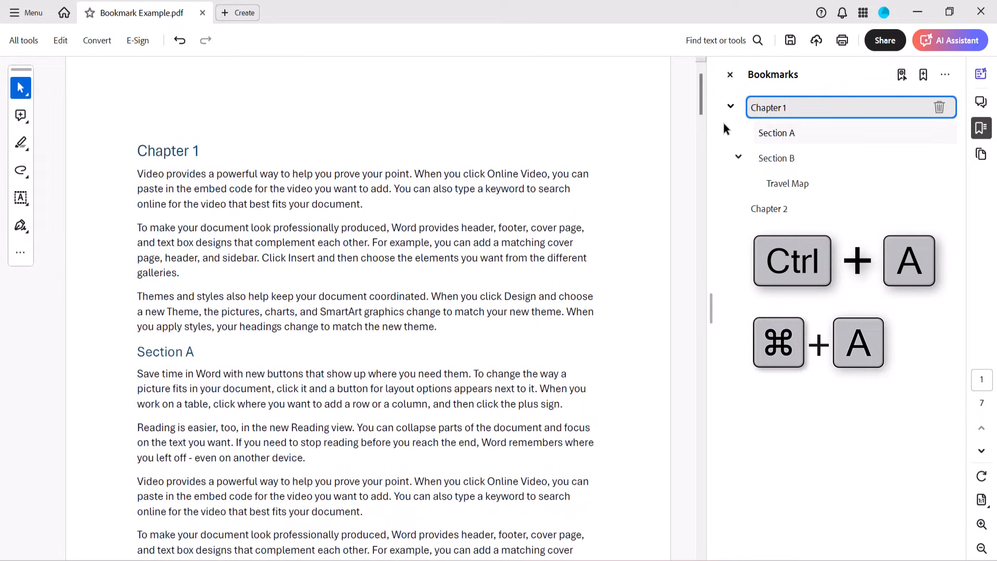
key("ctrl+a")
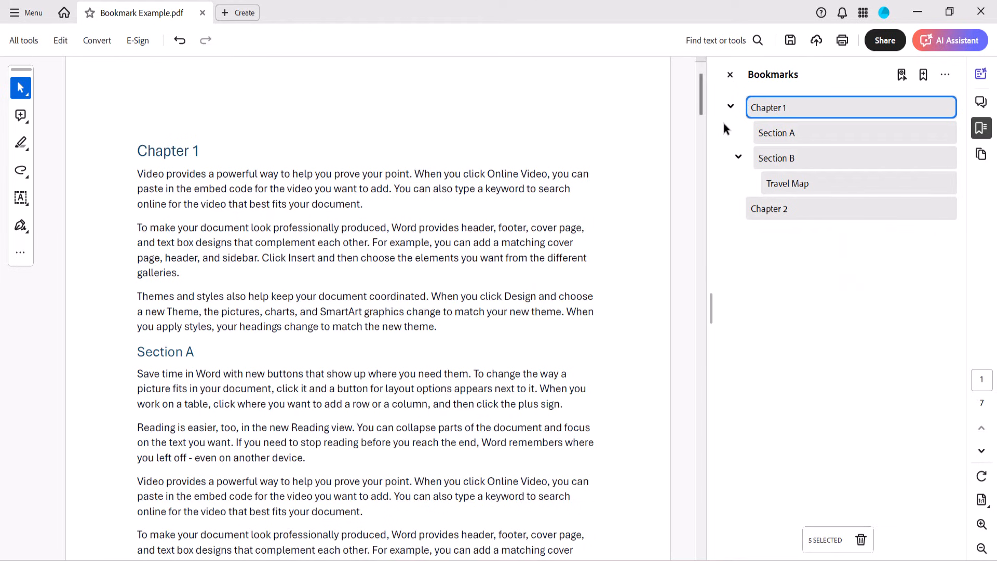
left_click(947, 75)
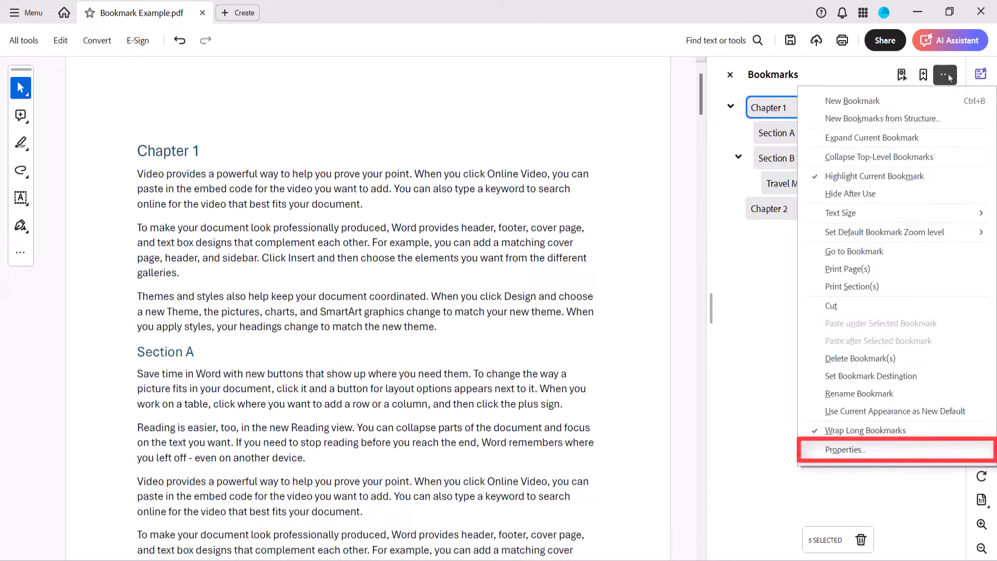
left_click(826, 453)
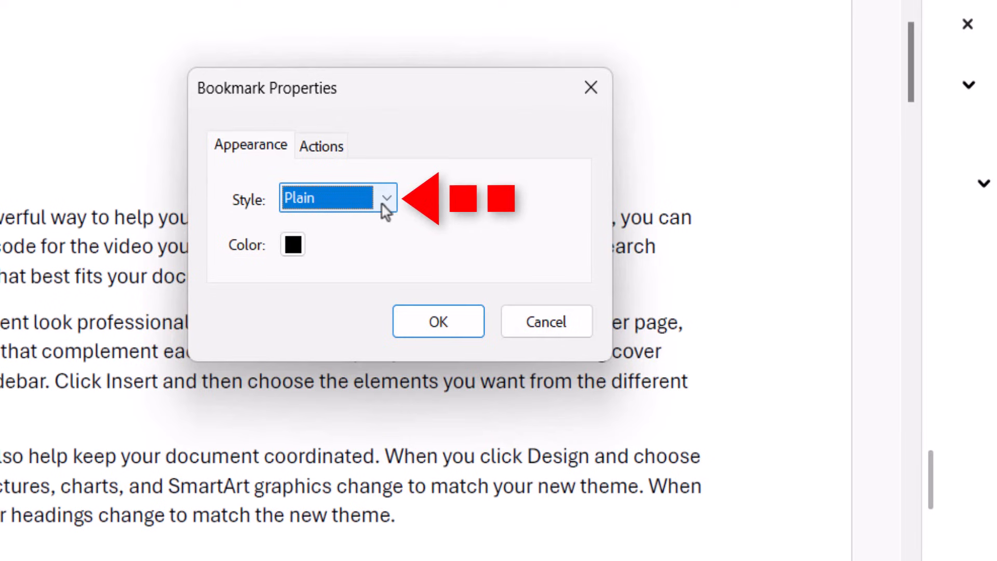
left_click(383, 200)
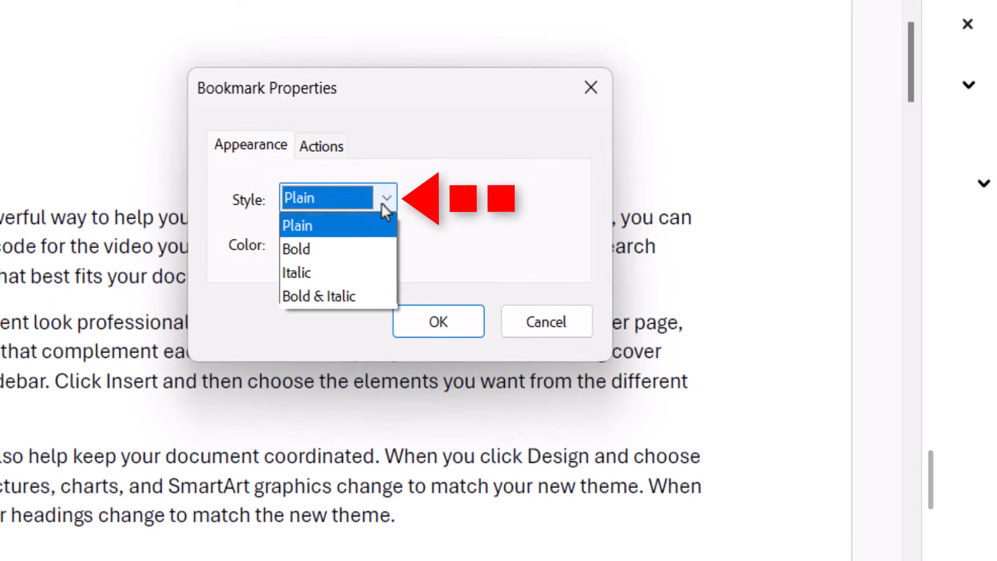
left_click(294, 297)
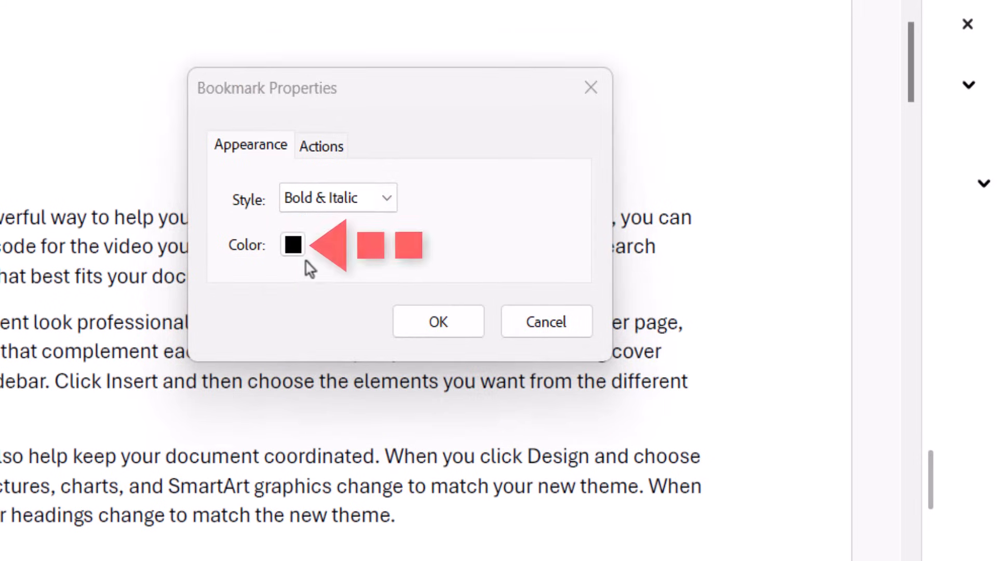
left_click(294, 248)
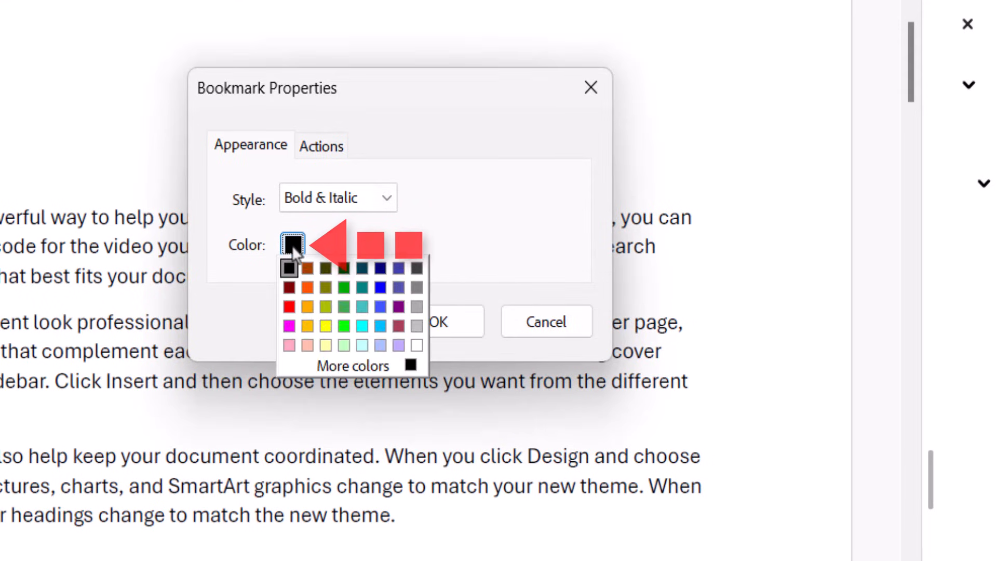
left_click(309, 267)
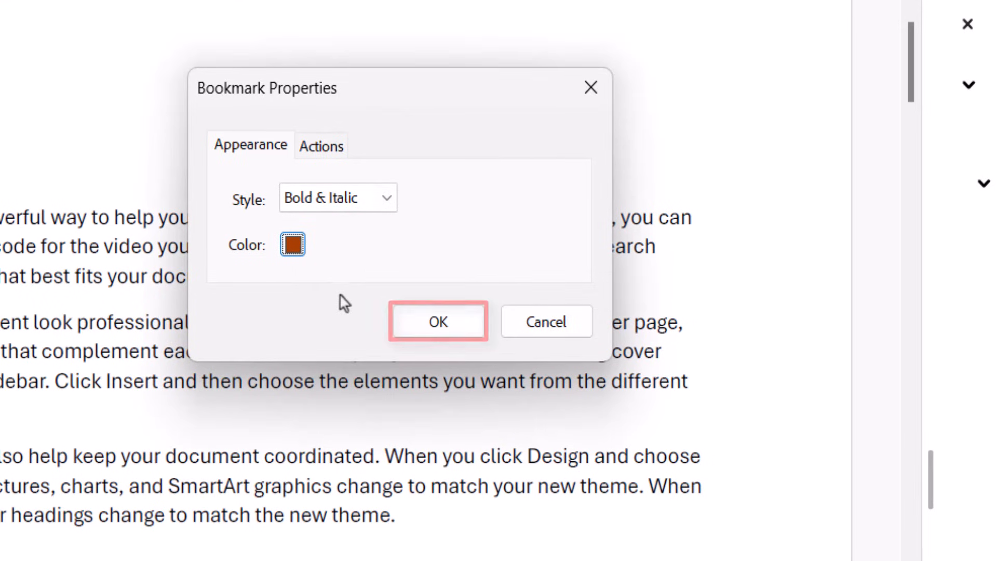
left_click(455, 333)
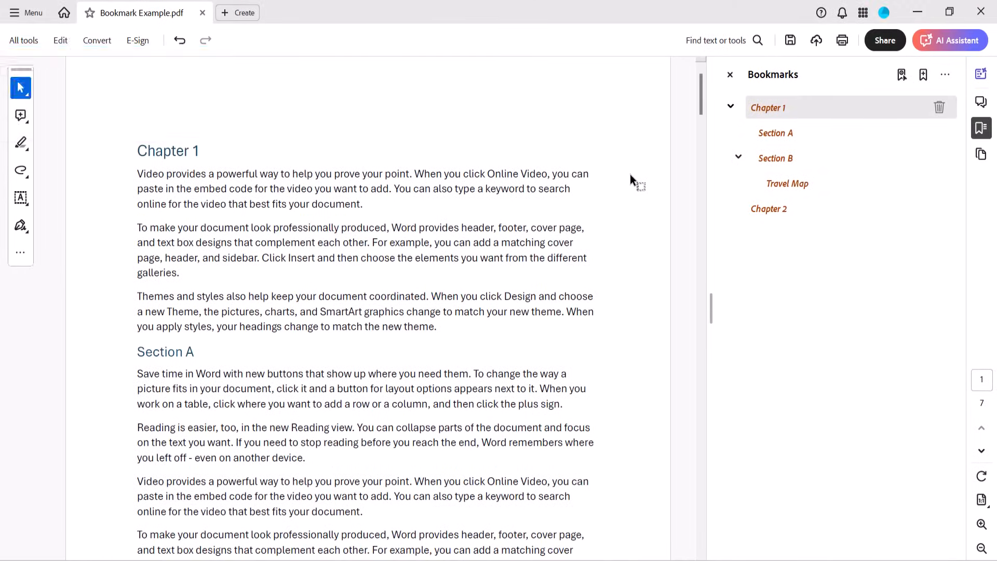
Delete the Travel Map bookmark nested under Section B.
left_click(767, 183)
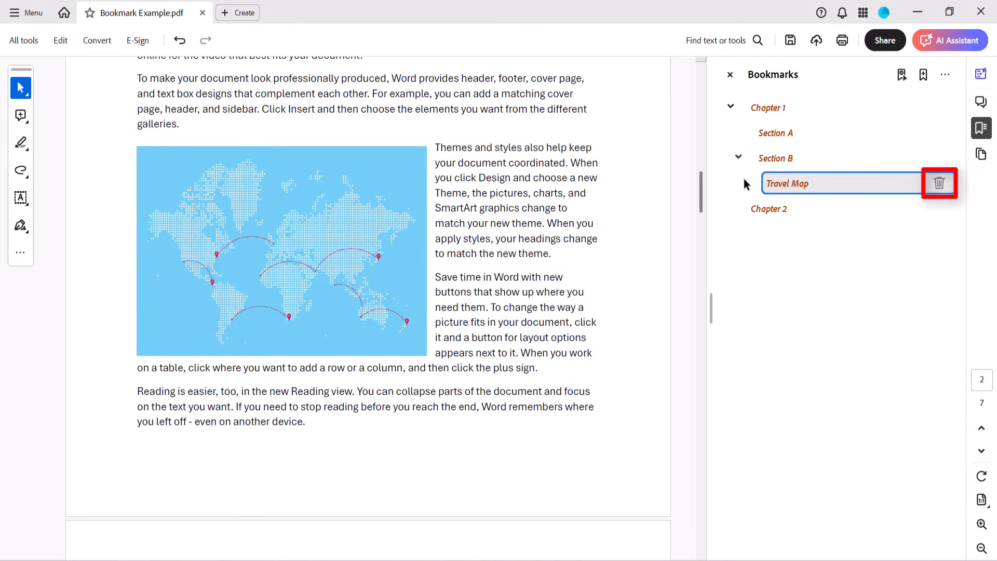
key("Delete")
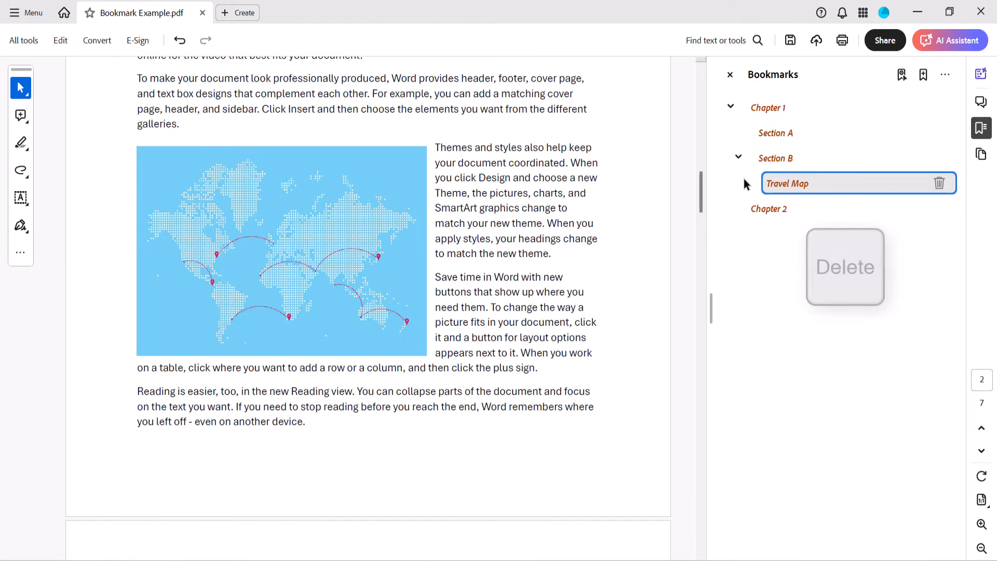